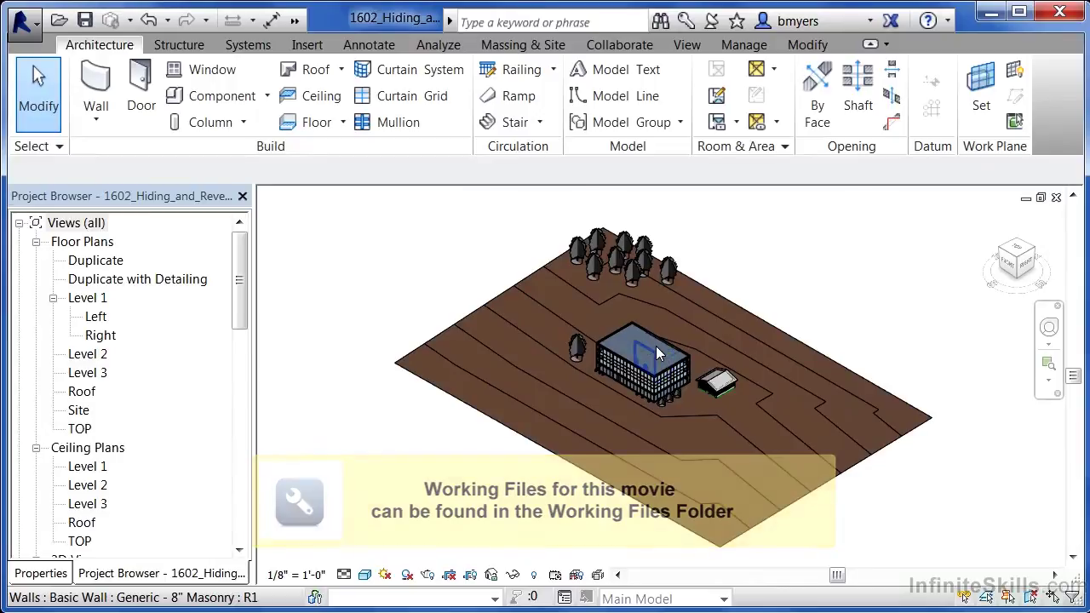
Step: Zoom in on the glass office building's roof and curtain walls in the 3D view
scroll(656, 349, up, 5)
scroll(654, 352, up, 5)
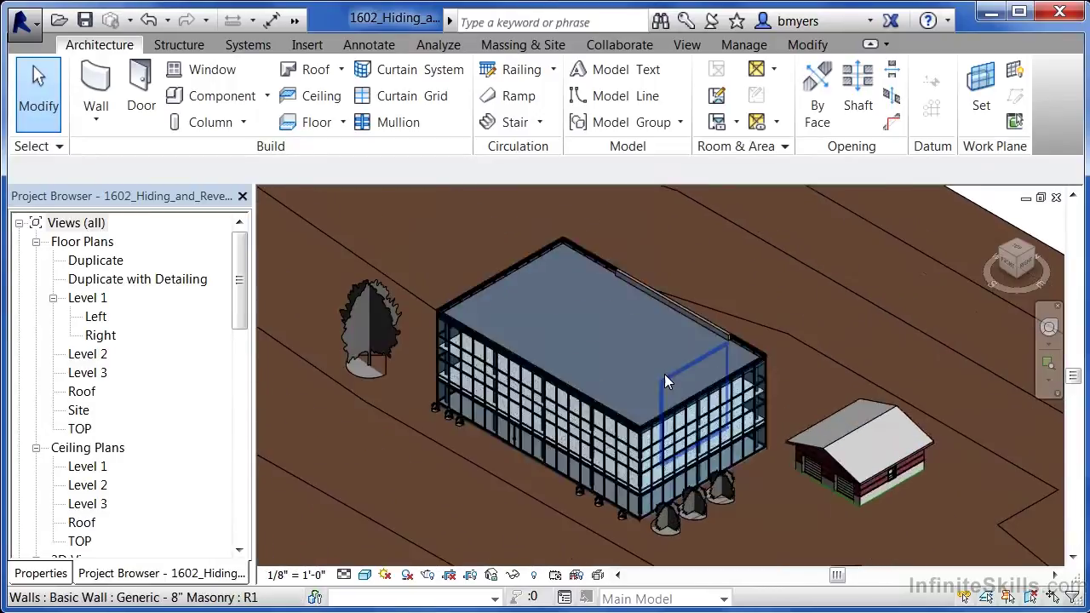
scroll(656, 344, down, 5)
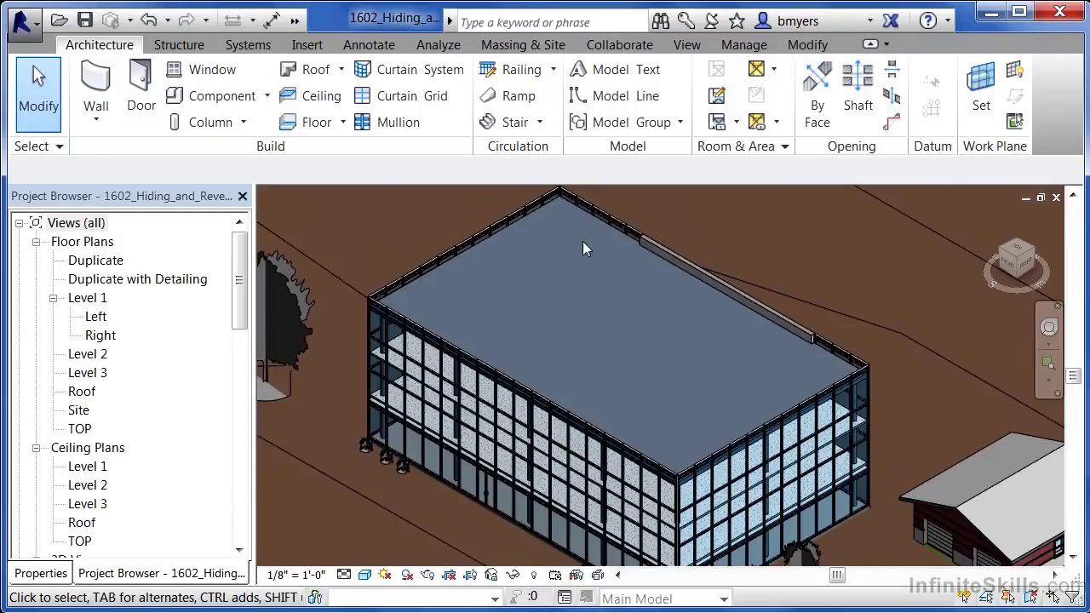
Step: Temporarily hide the office building's roof using Hide Element
click(558, 202)
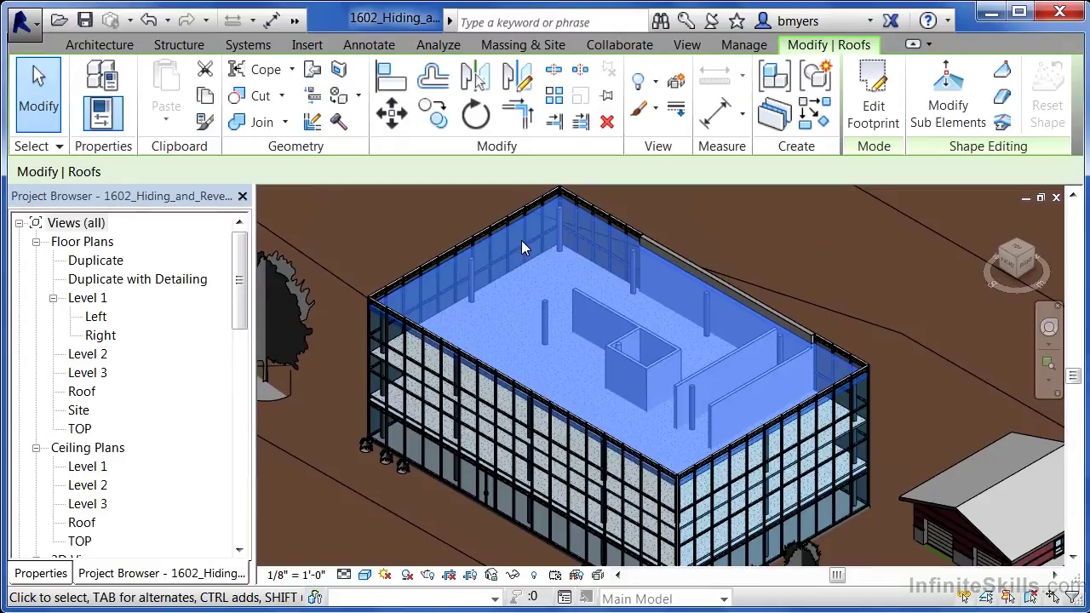
click(513, 576)
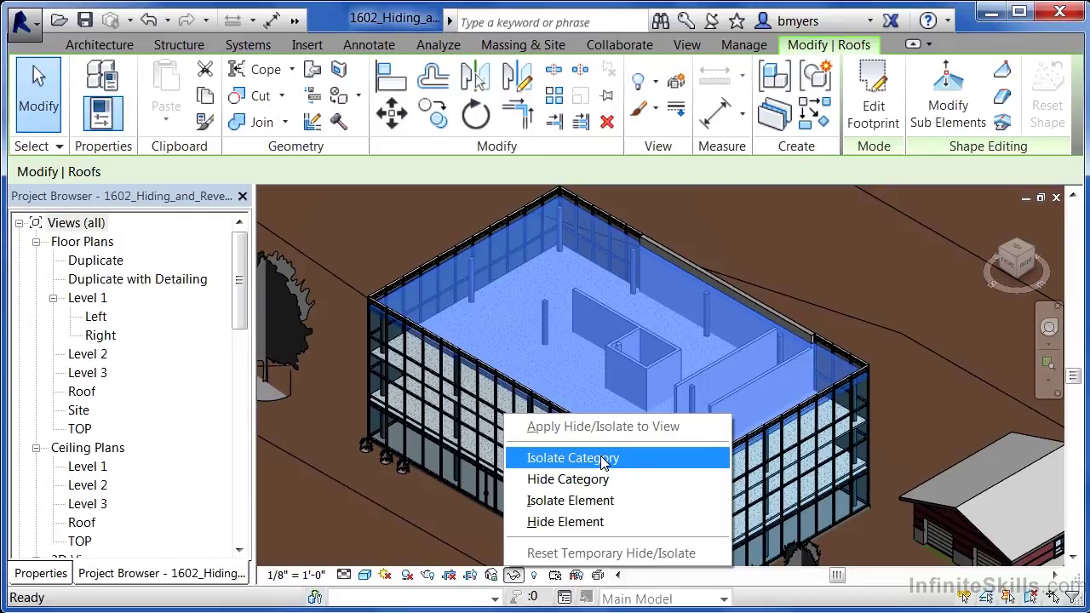
click(579, 523)
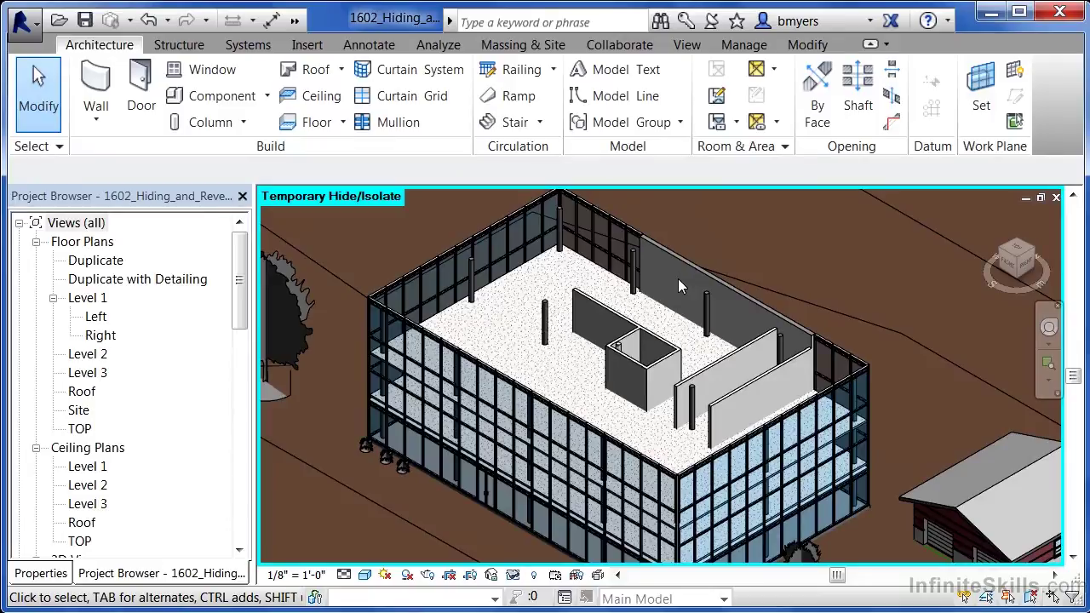
Step: Temporarily hide the front wall of the small interior enclosure using Hide Element
click(632, 359)
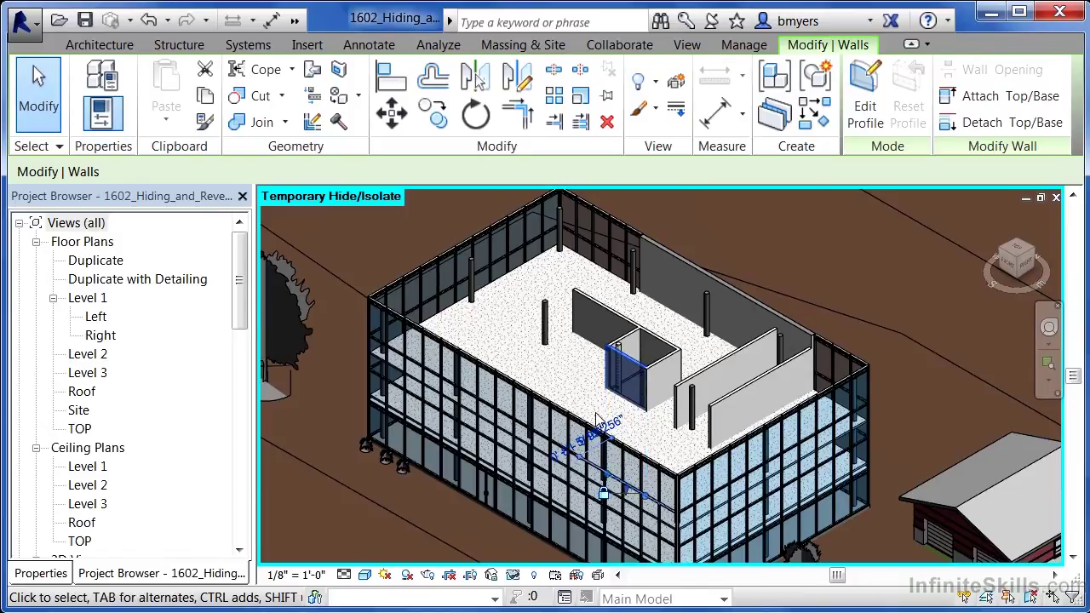
click(512, 576)
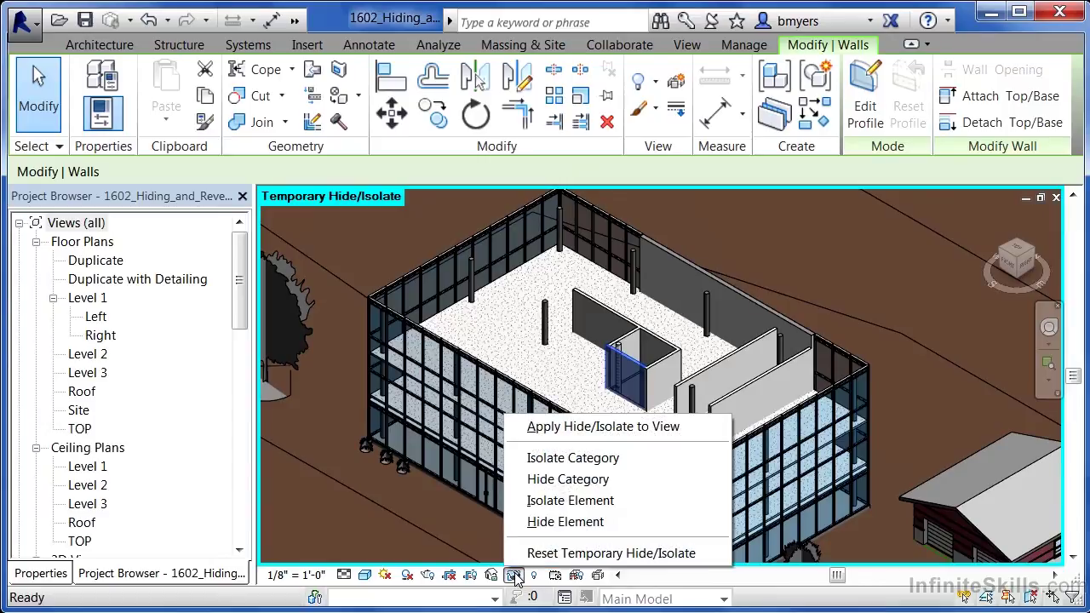
click(557, 522)
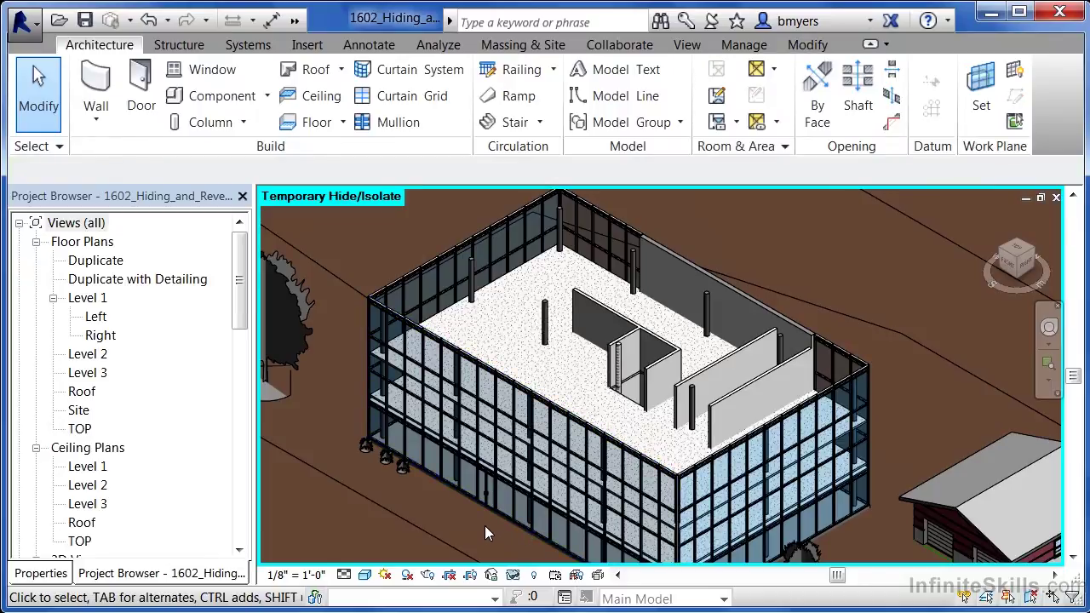
Step: Reset Temporary Hide/Isolate to restore the roof and wall, then zoom out and pan
click(514, 576)
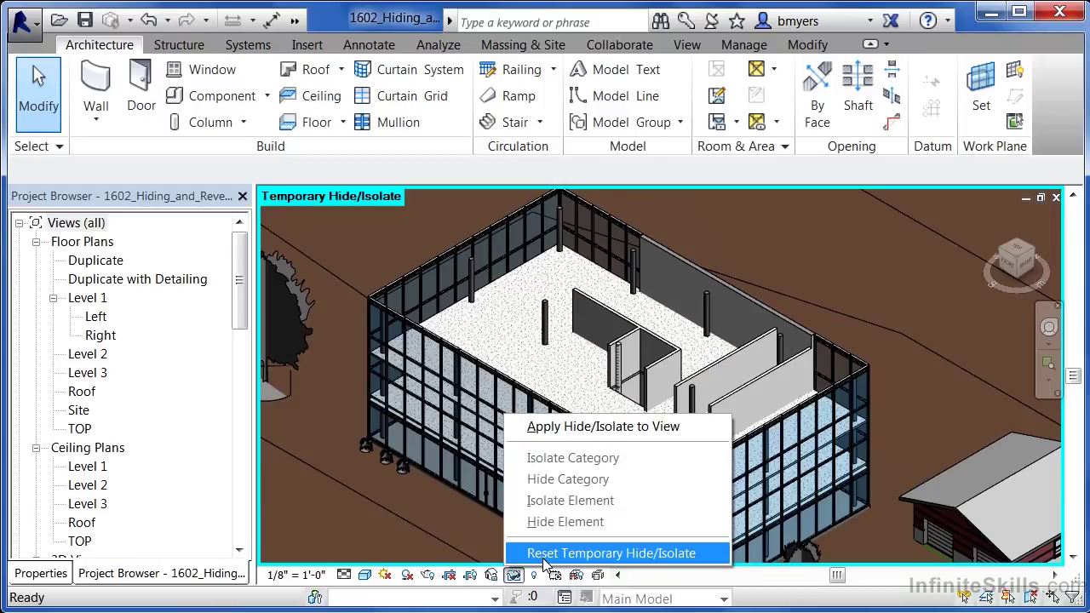
click(542, 555)
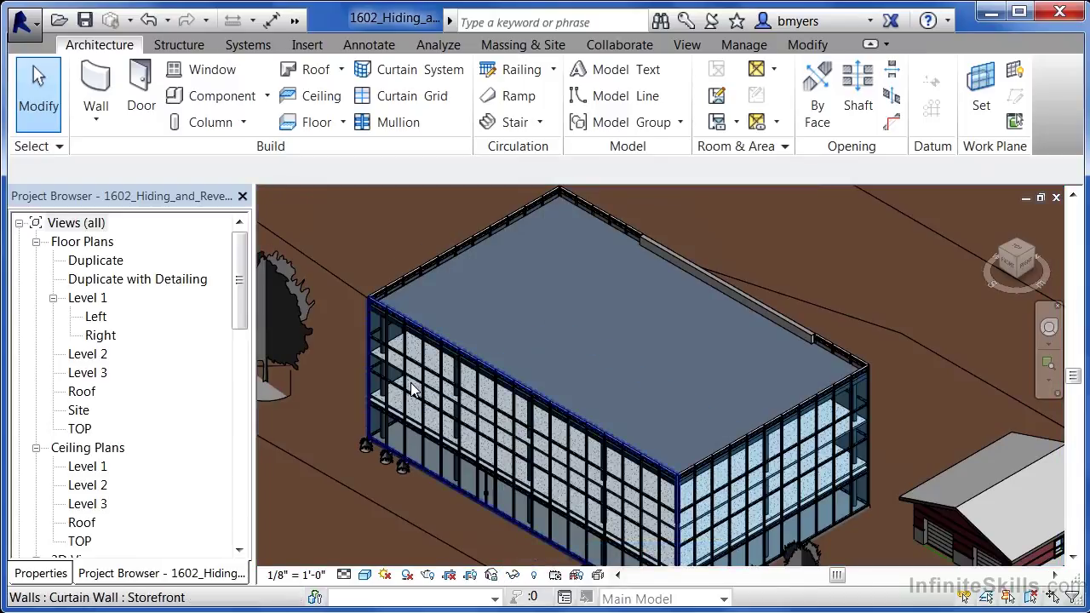
scroll(411, 381, down, 3)
scroll(413, 381, down, 3)
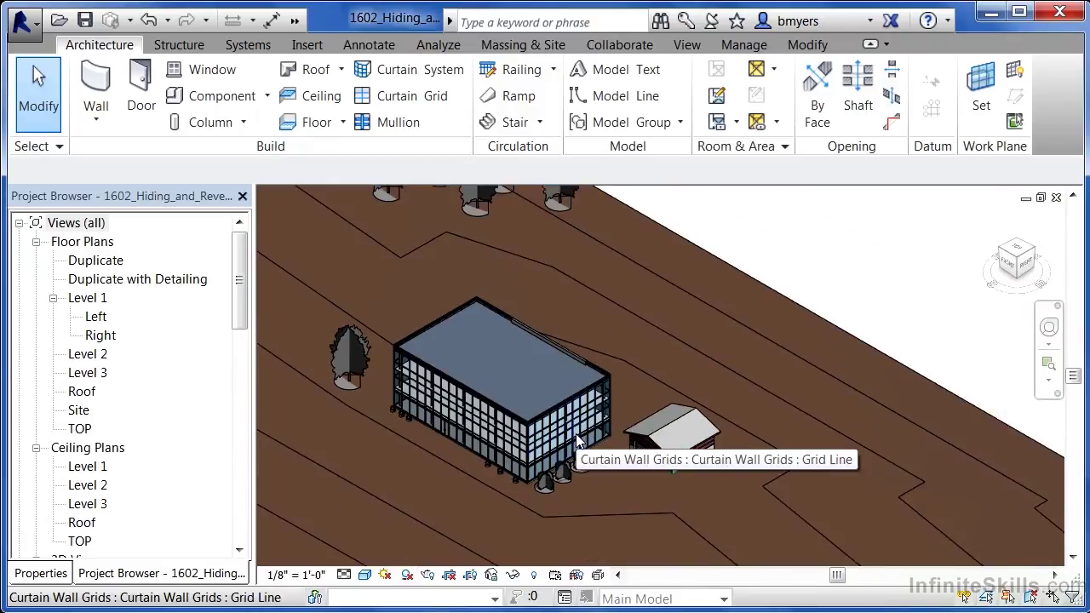
middle_drag(591, 437, 641, 436)
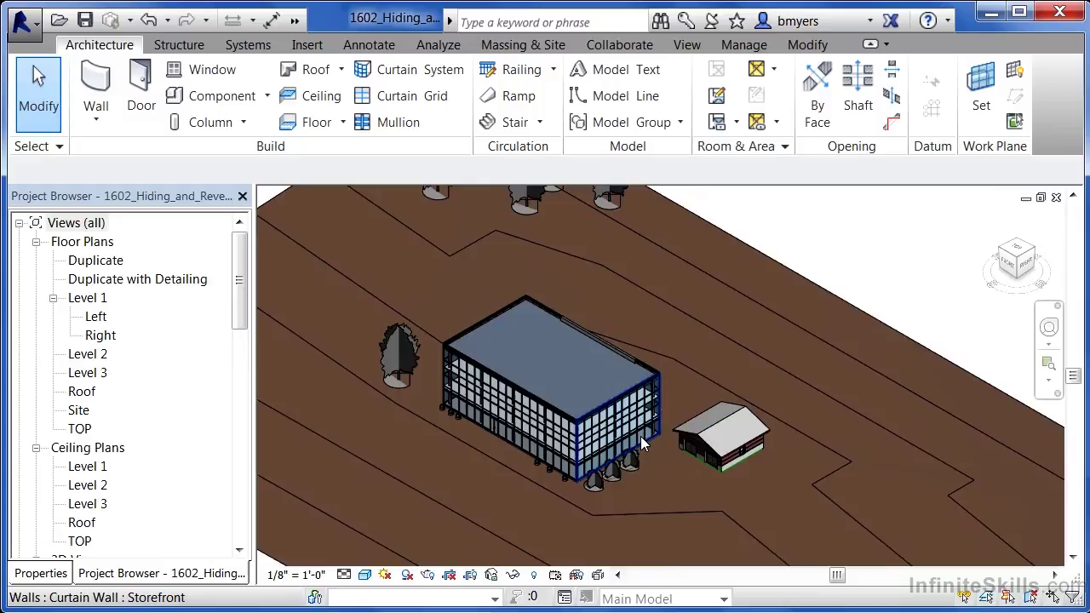
Step: Temporarily hide the topography surface using Hide Element
click(783, 273)
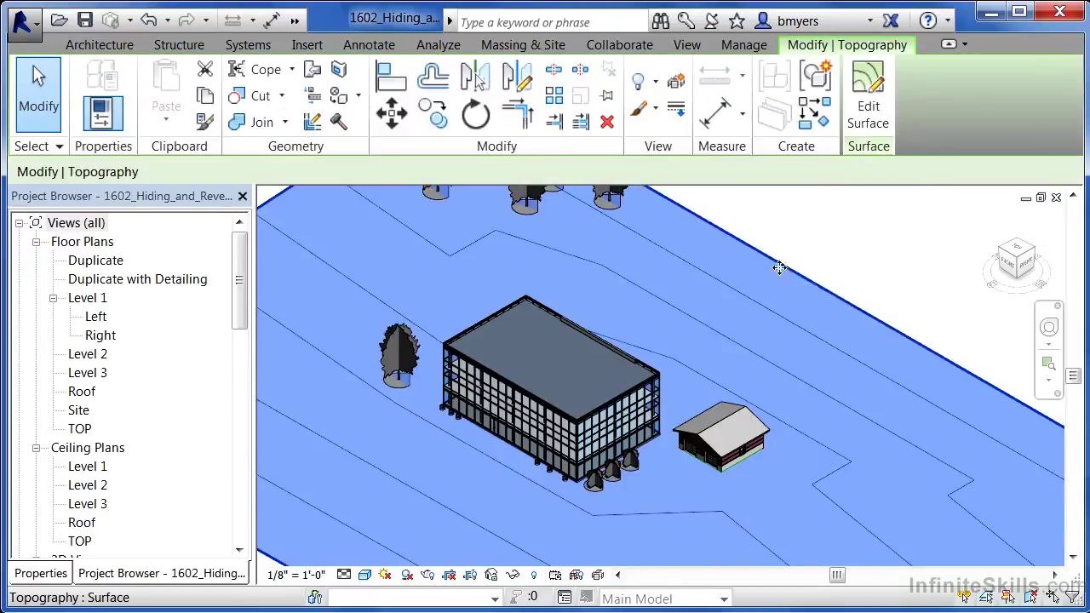
click(514, 576)
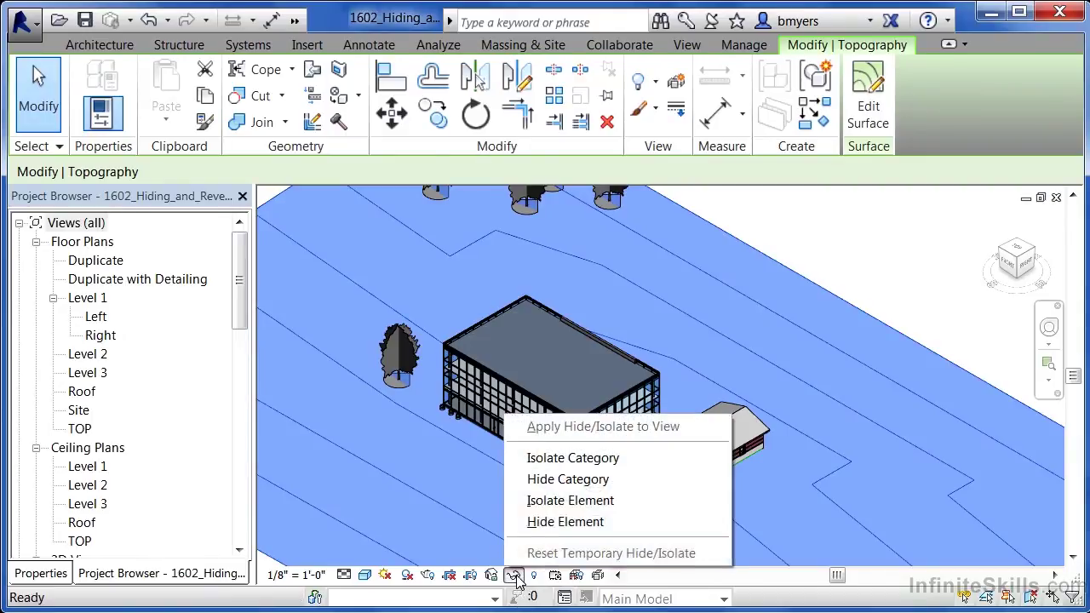
click(550, 525)
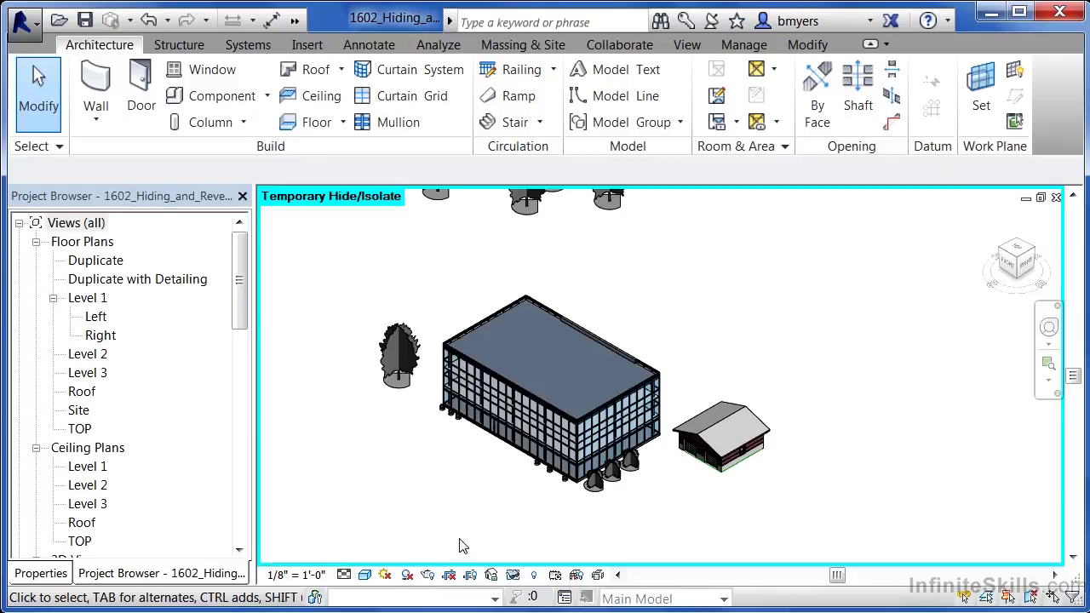
click(513, 575)
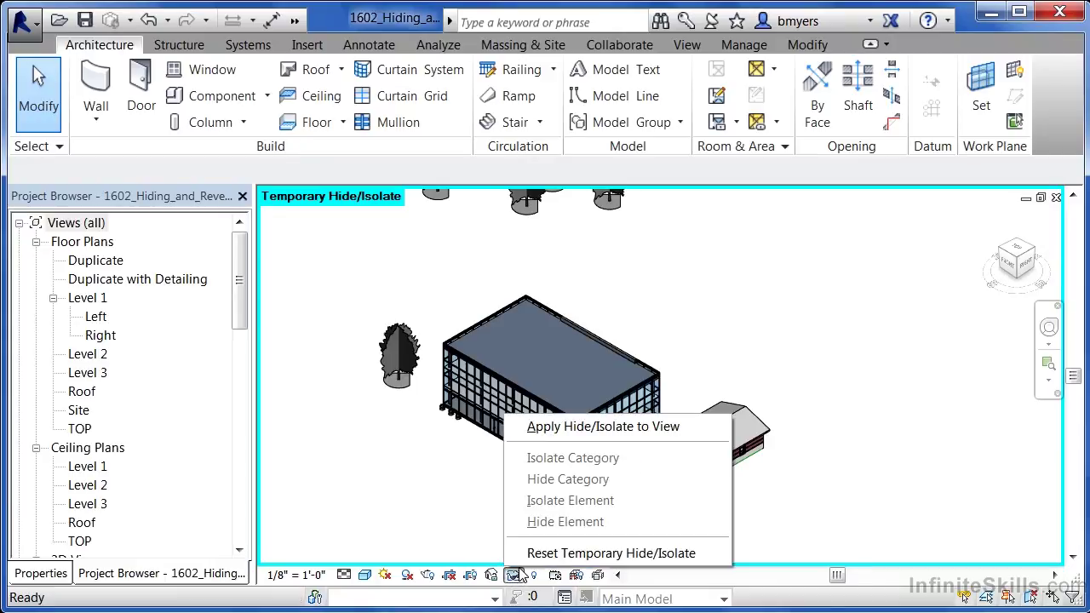
Step: Make the topography hiding permanent in this view, orbit, and confirm a reset keeps it hidden
click(584, 428)
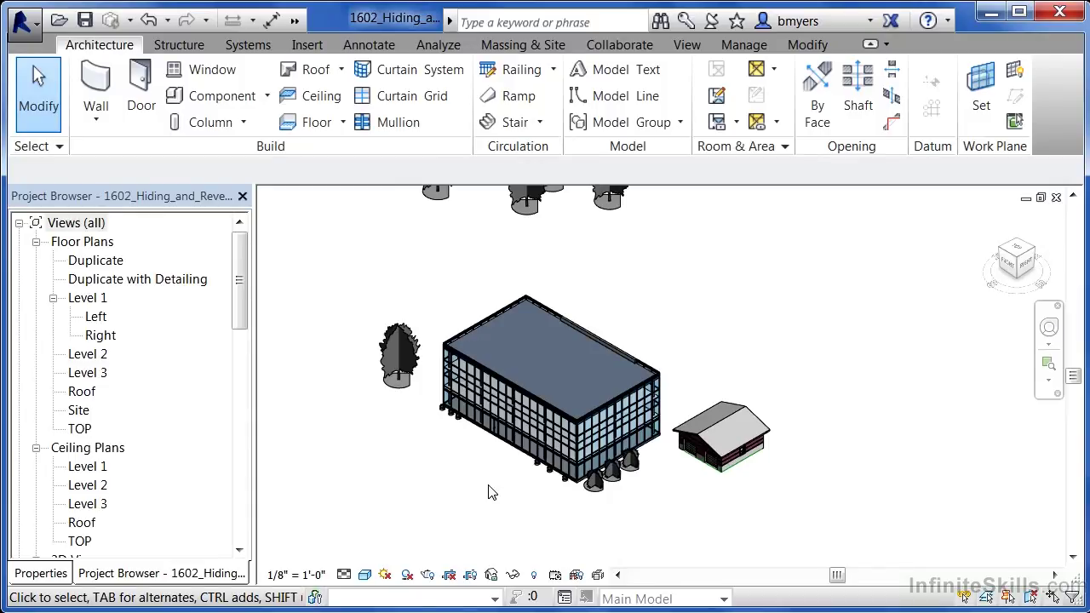
mouse_move(484, 502)
shift+middle_down()
mouse_move(497, 513)
mouse_move(508, 492)
mouse_move(557, 324)
mouse_move(502, 426)
mouse_move(443, 474)
mouse_move(287, 489)
mouse_move(525, 474)
mouse_move(499, 440)
mouse_move(491, 448)
shift+middle_up()
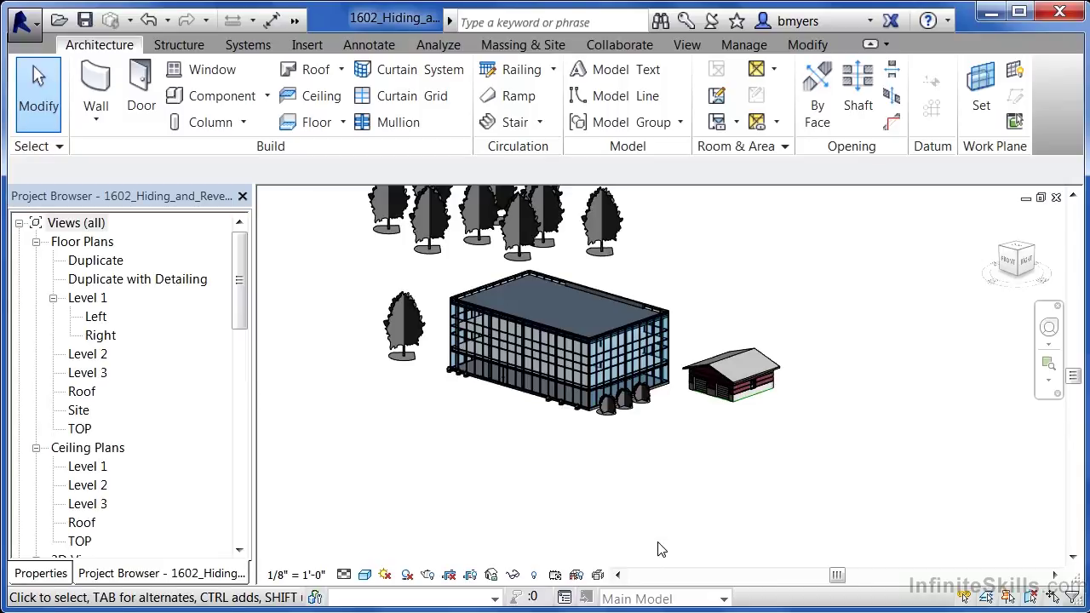
click(513, 575)
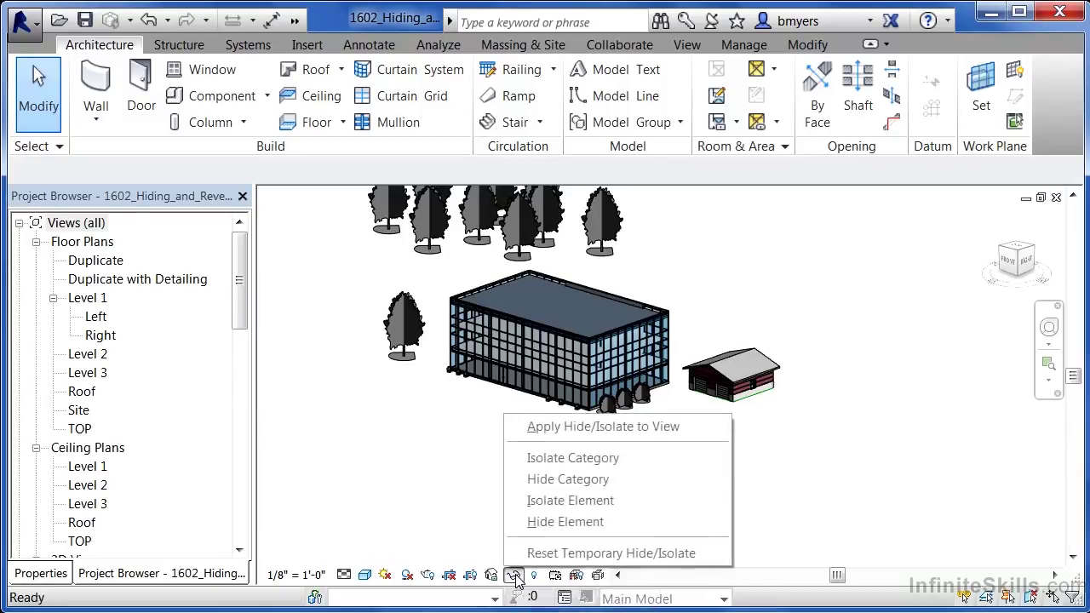
click(560, 558)
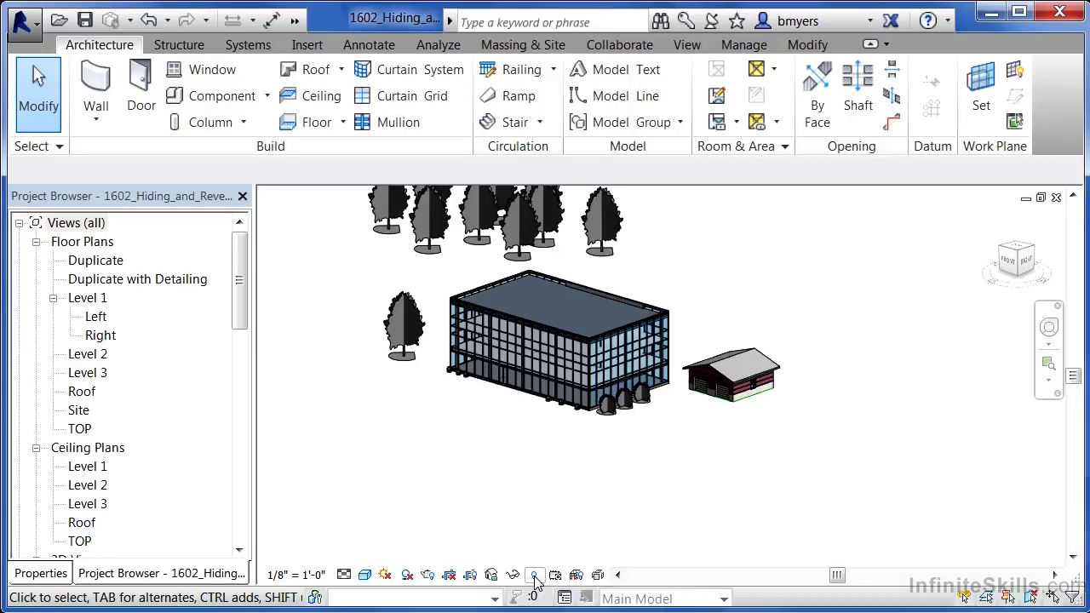
Step: Unhide the topography surface via Reveal Hidden Elements, then return to the normal view
click(534, 576)
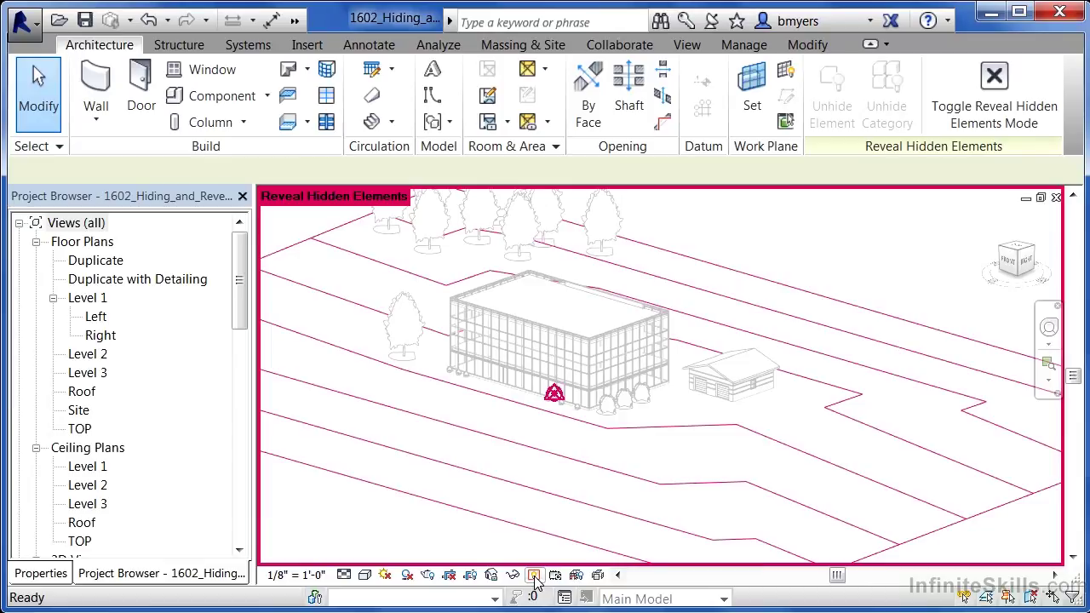
click(734, 276)
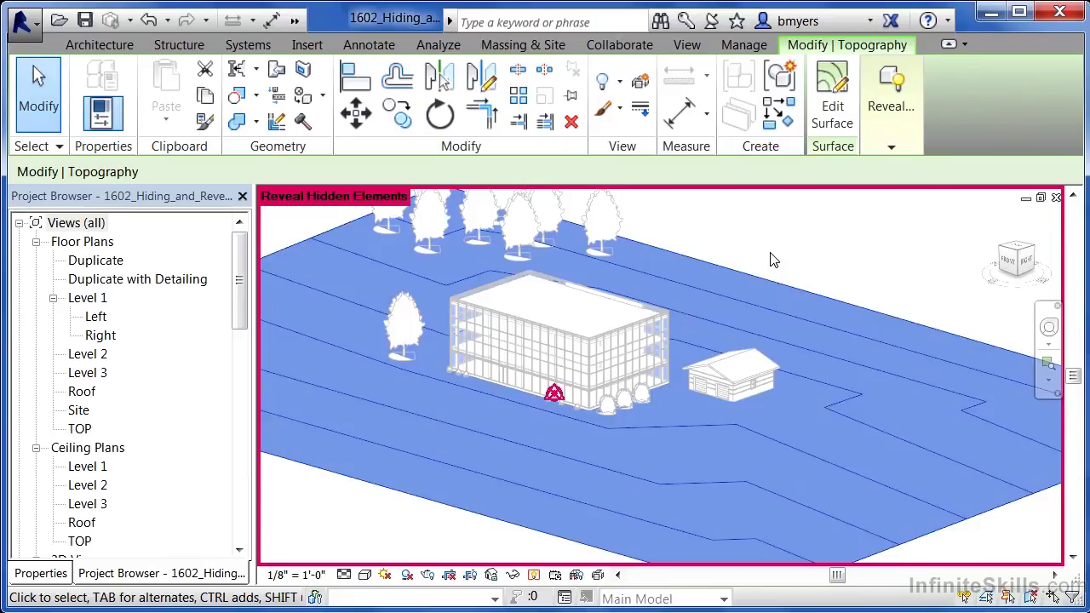
click(890, 145)
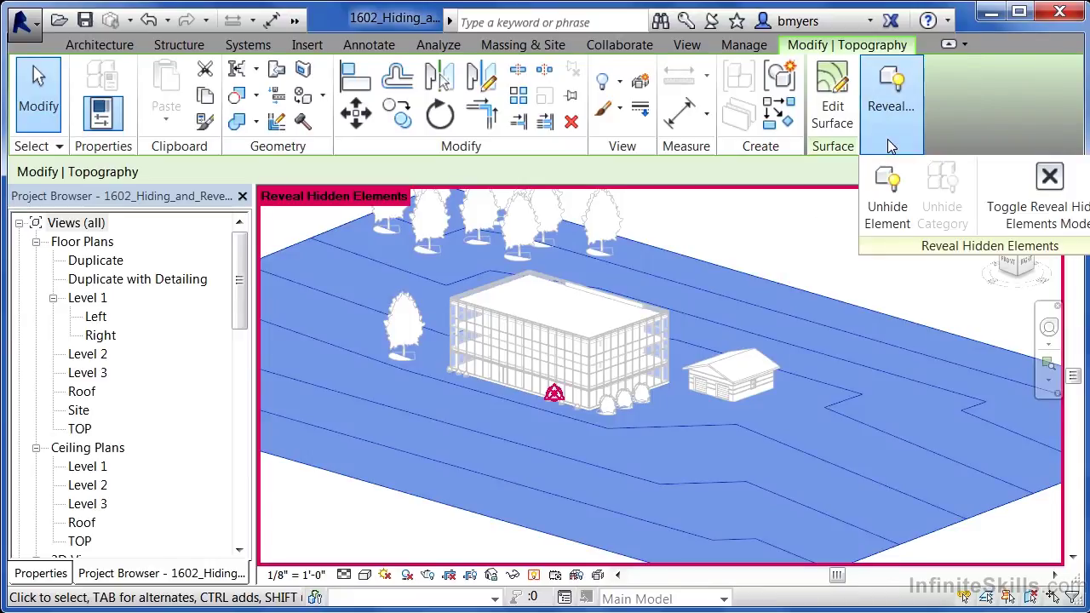
click(888, 207)
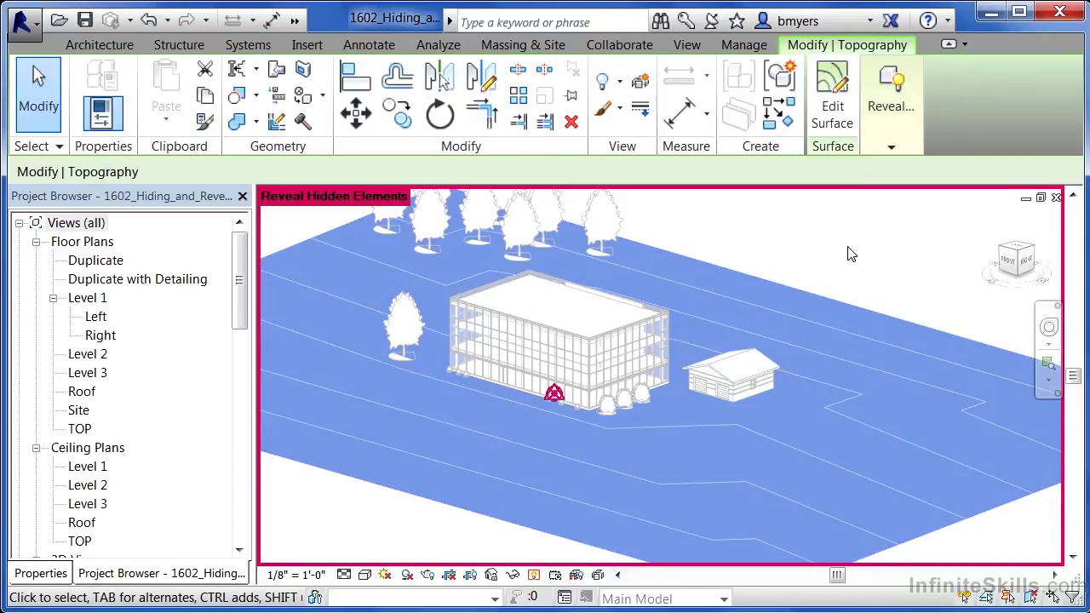
key(Escape)
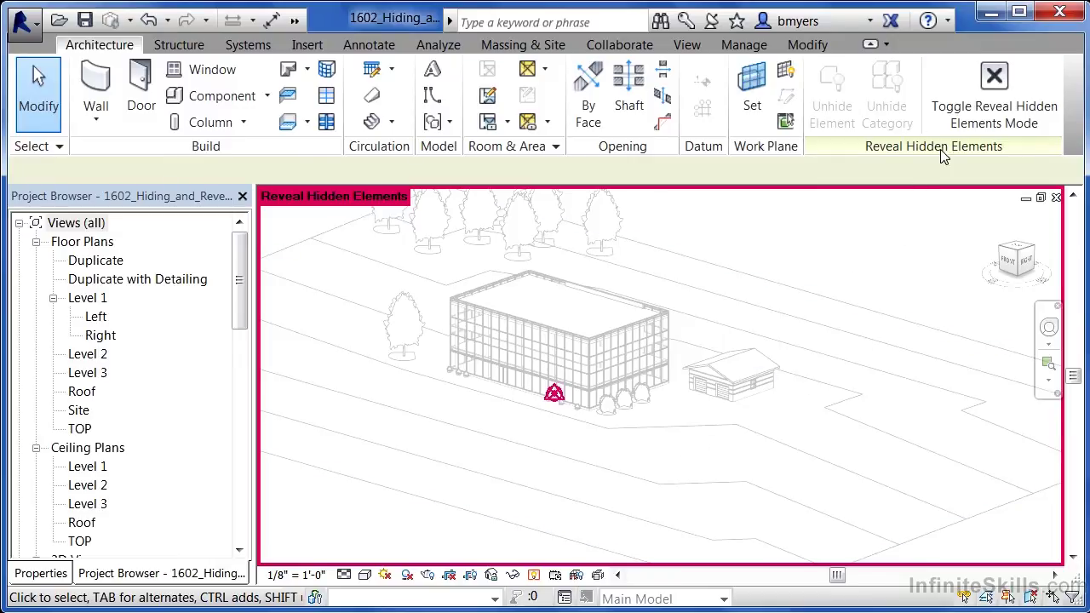
click(534, 577)
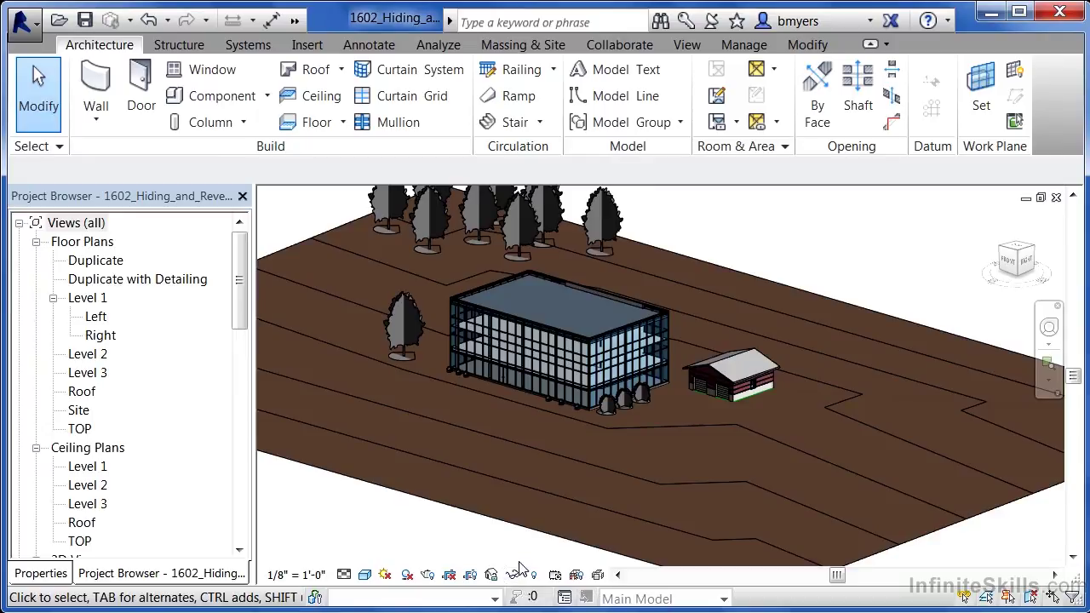
Step: Isolate the Japanese Fern planting, zoom in to inspect it, then reset the isolation
click(547, 406)
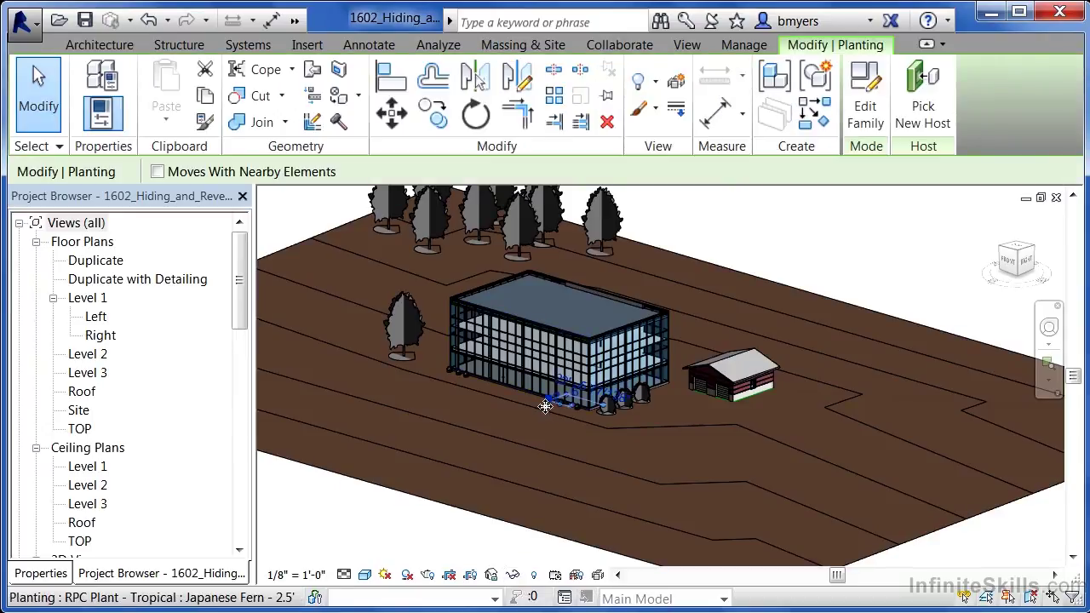
click(514, 575)
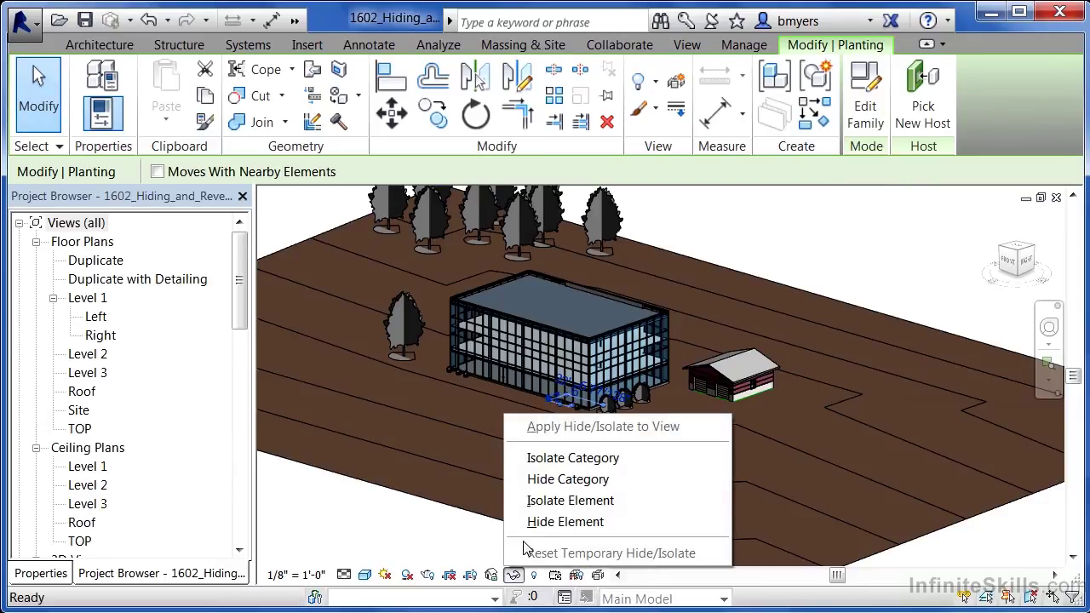
click(556, 501)
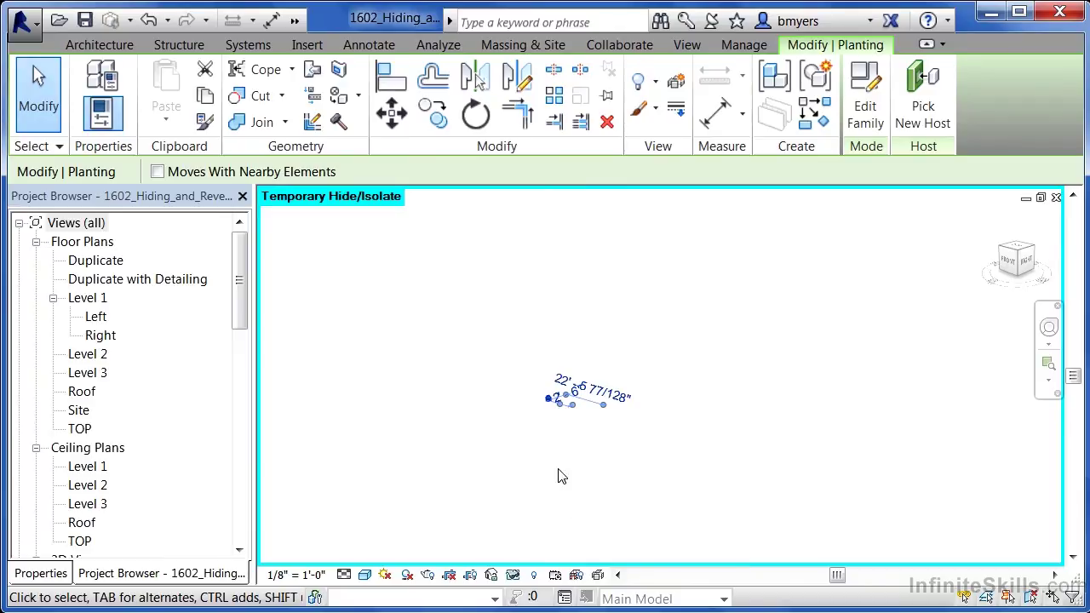
scroll(533, 390, up, 8)
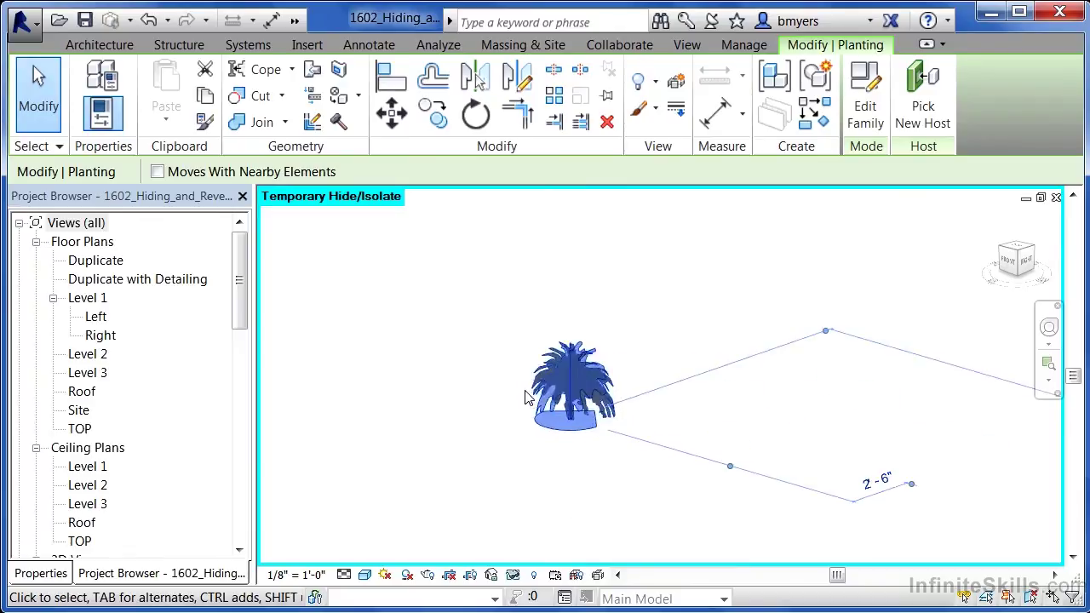
scroll(533, 390, up, 2)
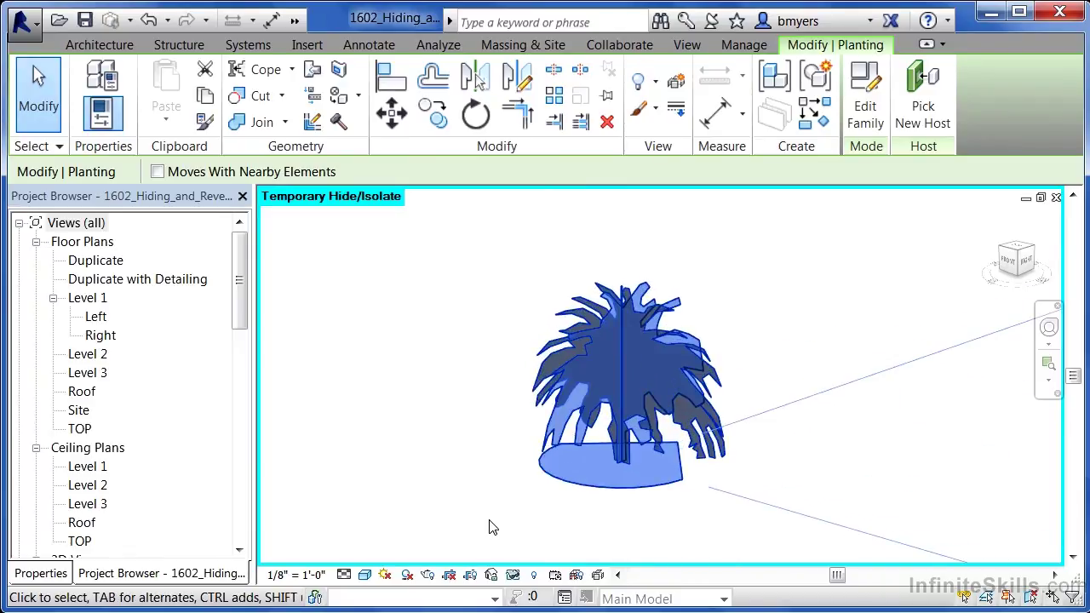
click(514, 575)
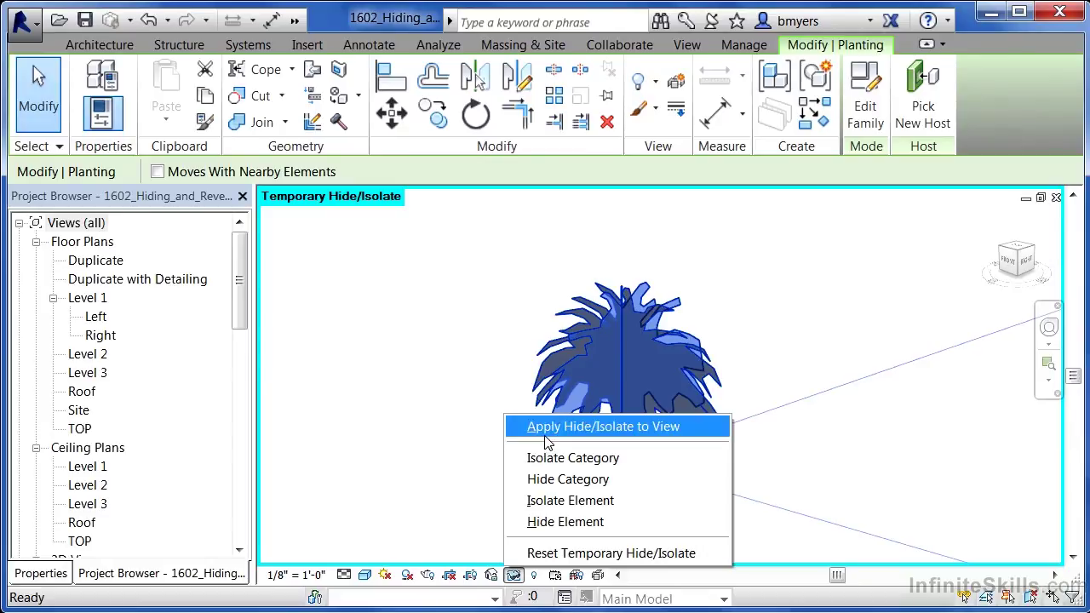
click(555, 553)
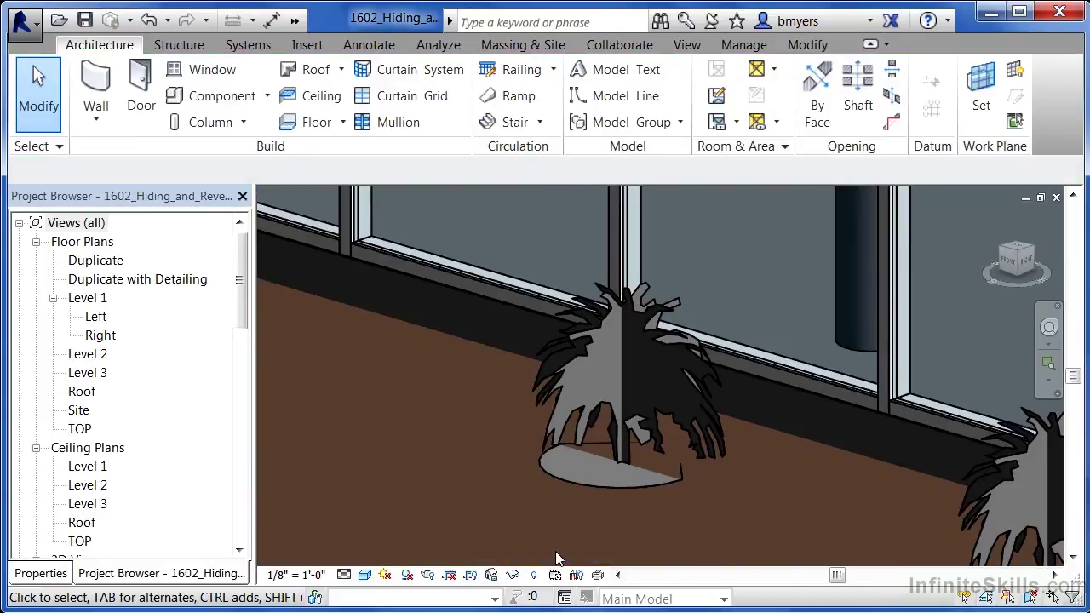